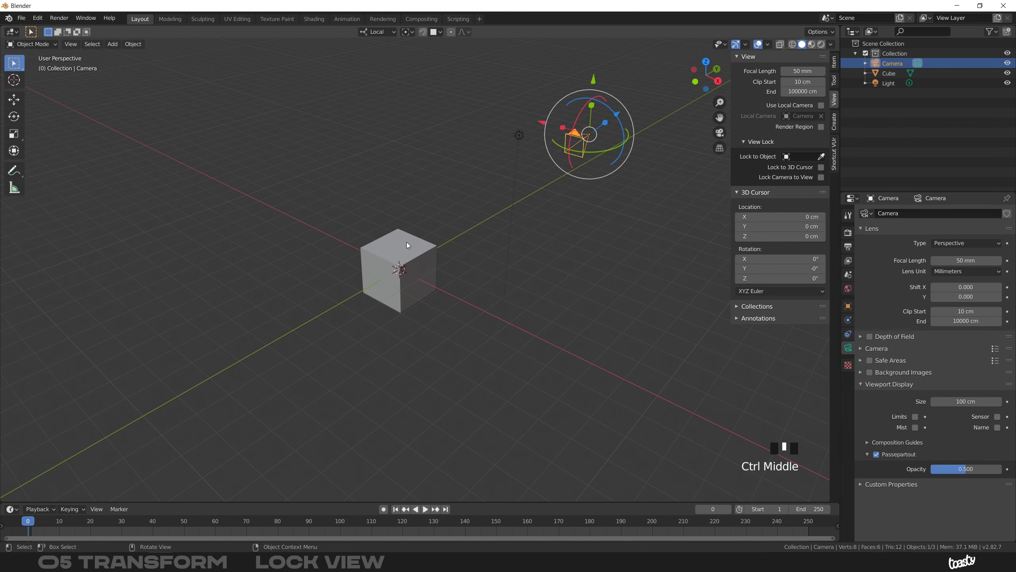
Step: Select the point light near the camera and change its type to Spot
{"action": "left_click", "coordinate": [517, 136]}
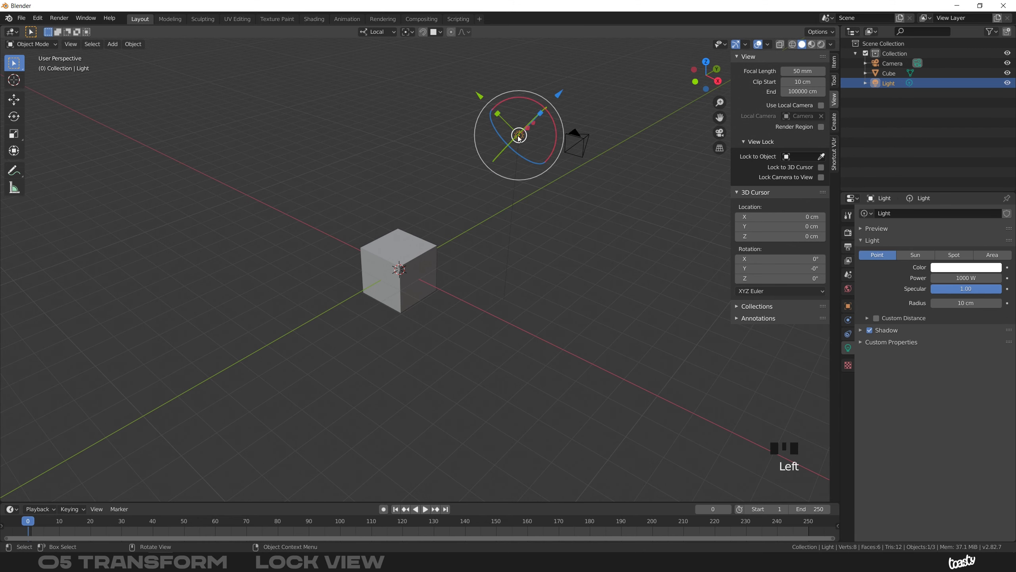
{"action": "left_click", "coordinate": [955, 254]}
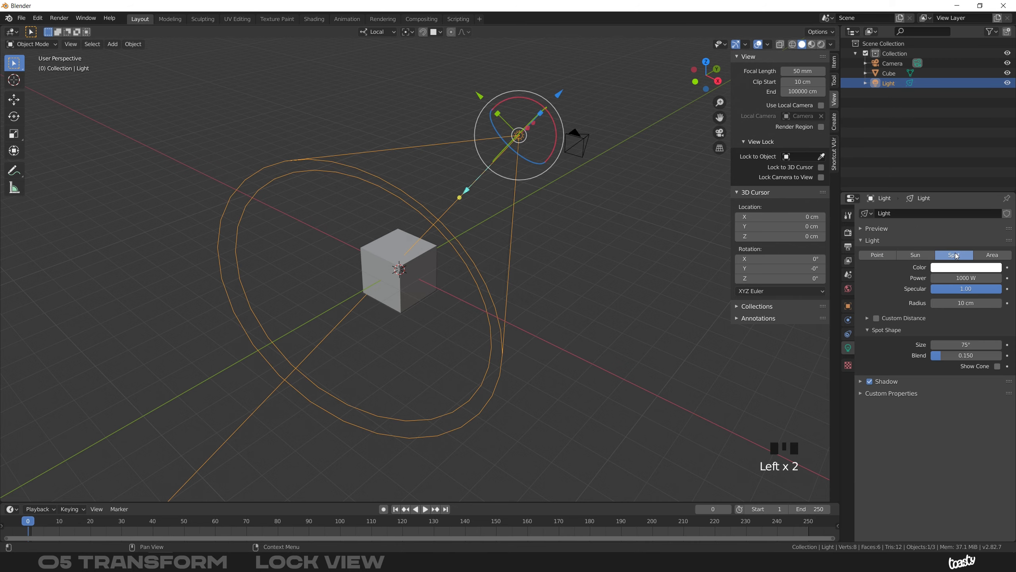
{"action": "mouse_move", "coordinate": [404, 242]}
{"action": "middle_mouse_down"}
{"action": "mouse_move", "coordinate": [376, 245]}
{"action": "mouse_move", "coordinate": [455, 243]}
{"action": "mouse_move", "coordinate": [406, 246]}
{"action": "middle_mouse_up"}
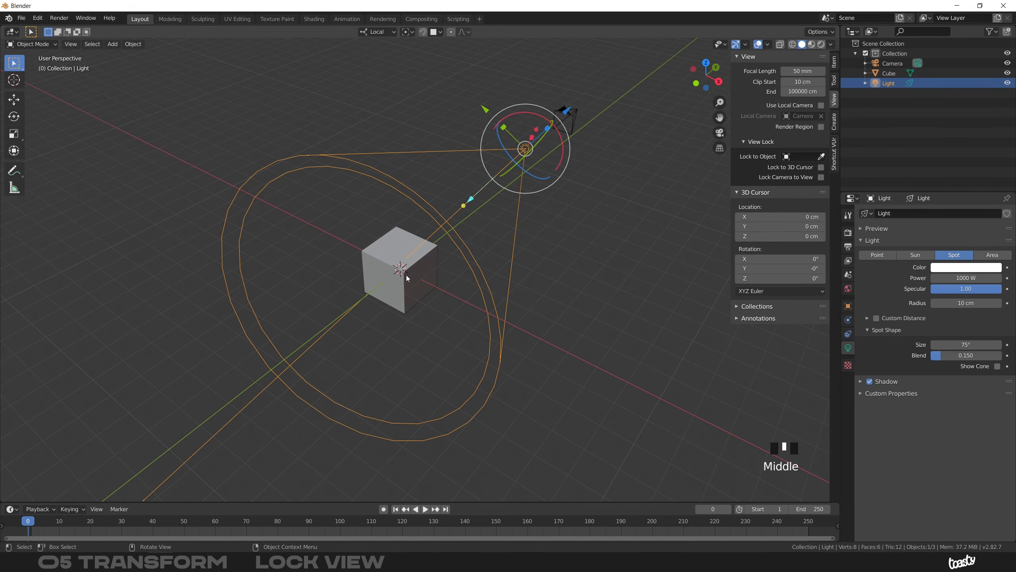
{"action": "middle_click_drag", "start_coordinate": [381, 251], "coordinate": [441, 227]}
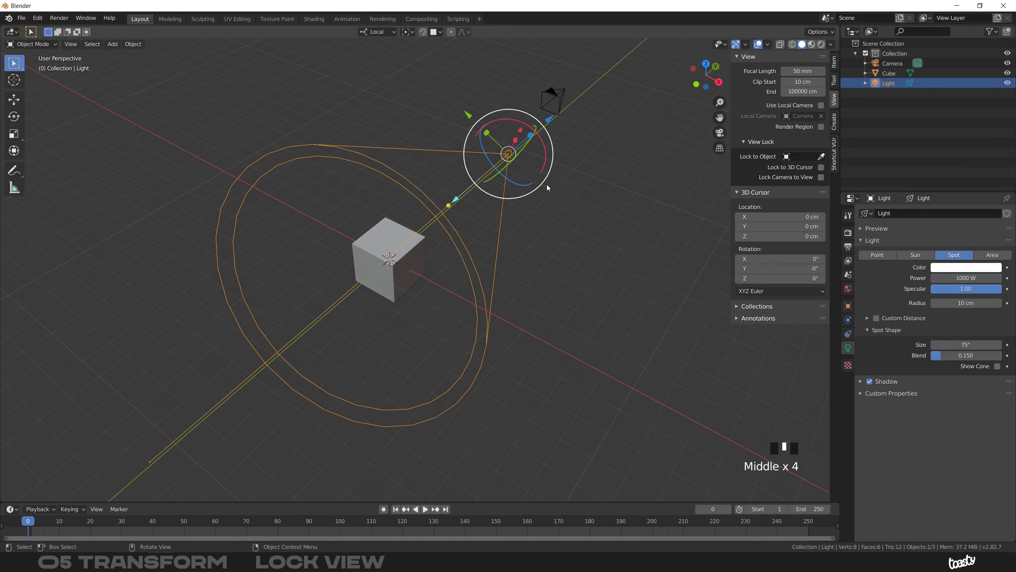
Step: Move the spot light about -623 cm in X, -385 cm in Y and 70.8 cm in Z, and rotate it about -151° around global Z
{"action": "key", "text": "g"}
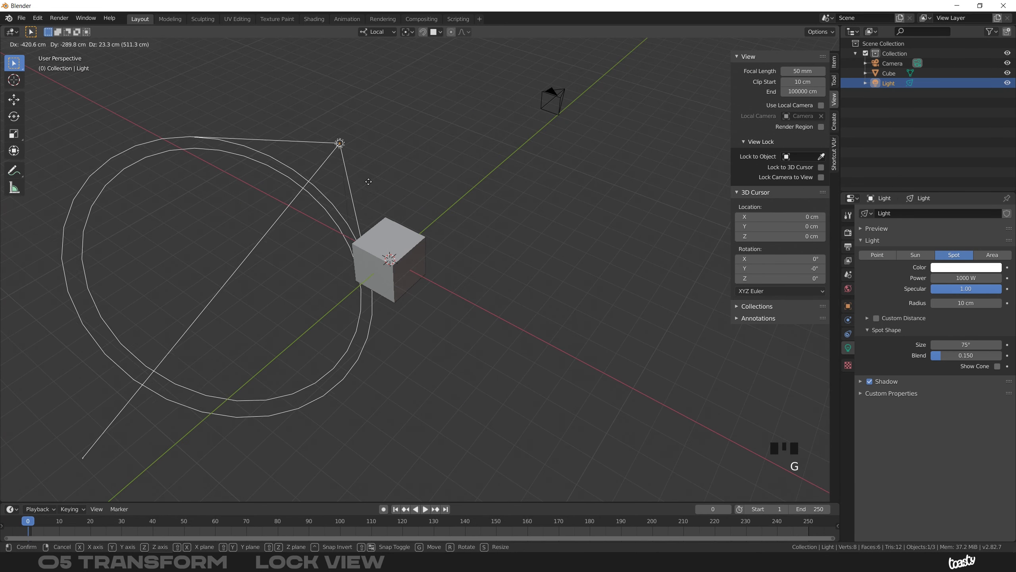
{"action": "left_click", "coordinate": [294, 147]}
{"action": "middle_click_drag", "start_coordinate": [384, 244], "coordinate": [438, 243]}
{"action": "key", "text": "r"}
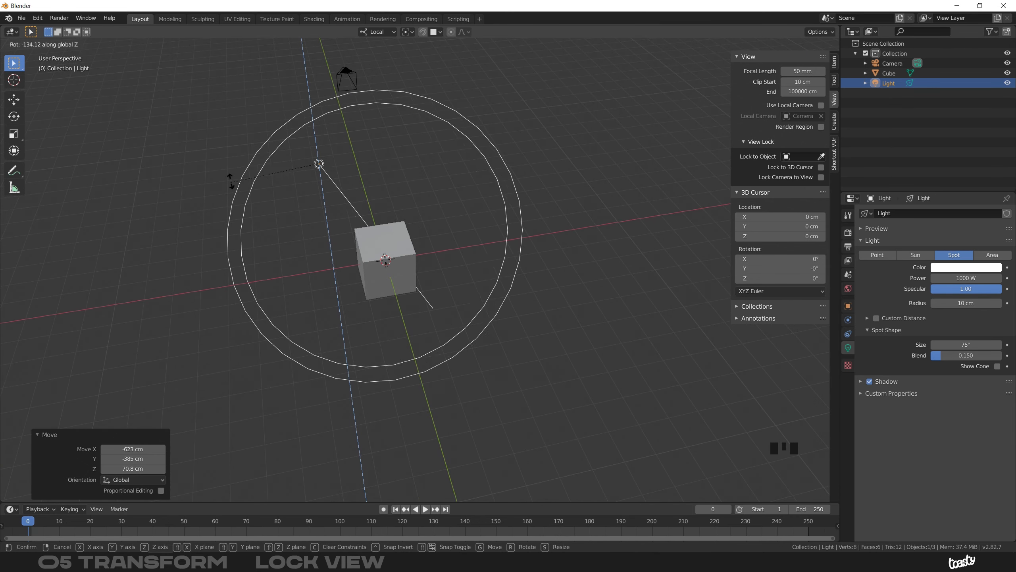
{"action": "left_click", "coordinate": [209, 154]}
{"action": "middle_click_drag", "start_coordinate": [391, 233], "coordinate": [441, 246]}
Step: Move the spot light about -132 cm in X, -128 cm in Y and -27 cm in Z so its beam crosses the cube
{"action": "key", "text": "g"}
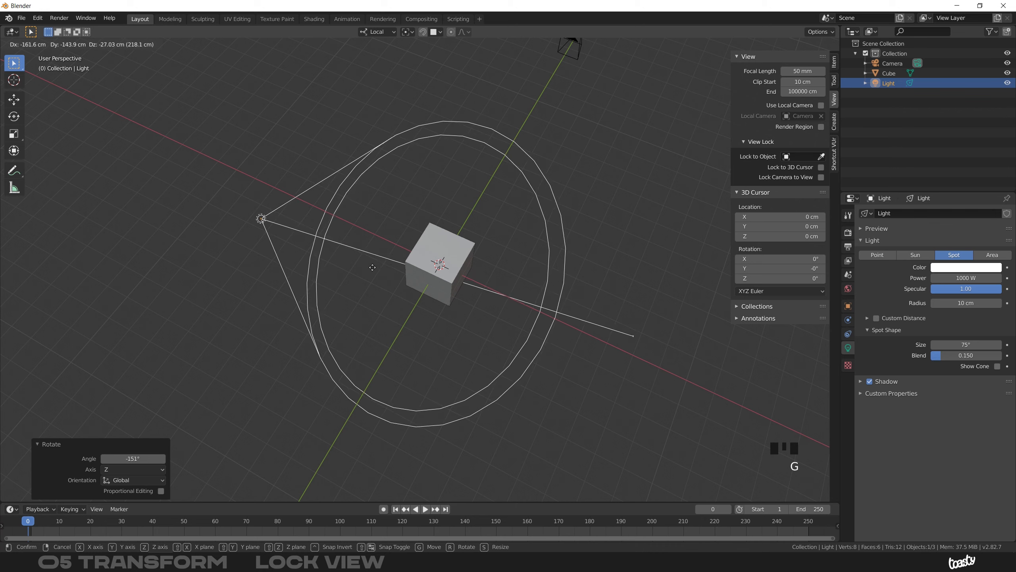
{"action": "left_click", "coordinate": [384, 271]}
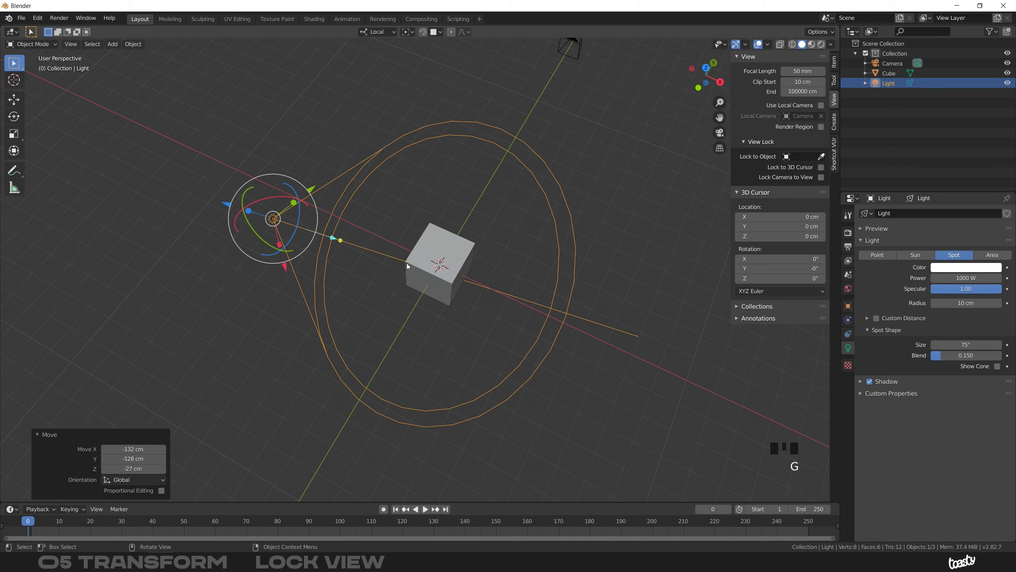
{"action": "mouse_move", "coordinate": [421, 250]}
{"action": "middle_mouse_down"}
{"action": "mouse_move", "coordinate": [473, 225]}
{"action": "mouse_move", "coordinate": [431, 227]}
{"action": "mouse_move", "coordinate": [420, 240]}
{"action": "middle_mouse_up"}
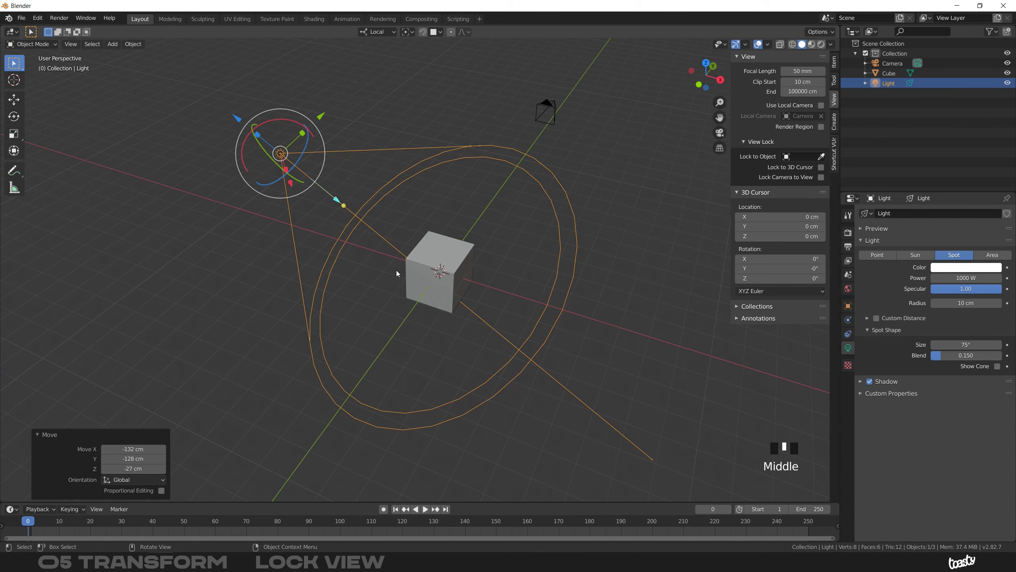
{"action": "mouse_move", "coordinate": [436, 255]}
{"action": "middle_mouse_down"}
{"action": "mouse_move", "coordinate": [411, 251]}
{"action": "mouse_move", "coordinate": [456, 257]}
{"action": "mouse_move", "coordinate": [427, 270]}
{"action": "mouse_move", "coordinate": [409, 211]}
{"action": "mouse_move", "coordinate": [356, 218]}
{"action": "mouse_move", "coordinate": [400, 260]}
{"action": "mouse_move", "coordinate": [425, 242]}
{"action": "mouse_move", "coordinate": [421, 258]}
{"action": "middle_mouse_up"}
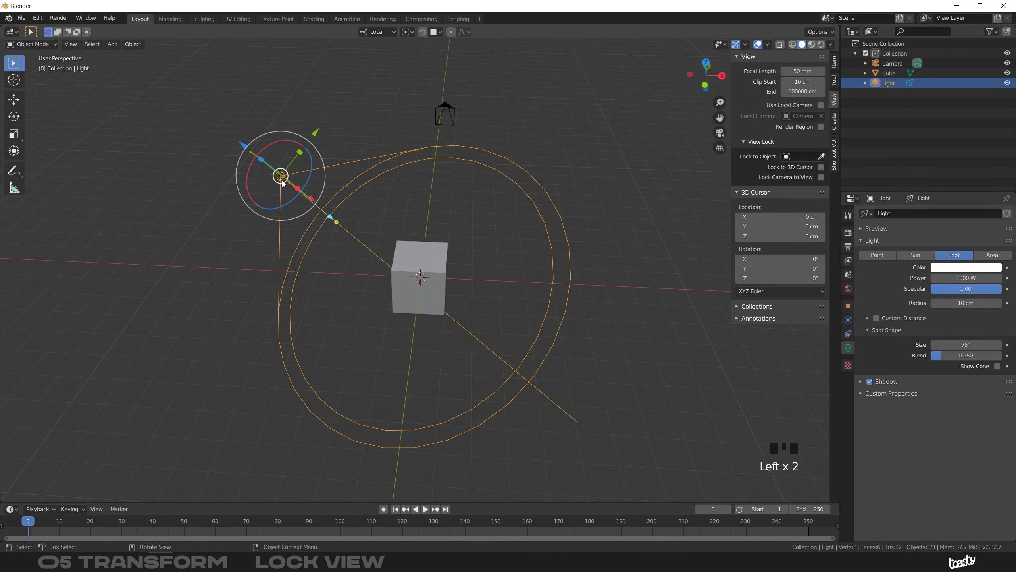
{"action": "middle_click_drag", "start_coordinate": [406, 251], "coordinate": [389, 254]}
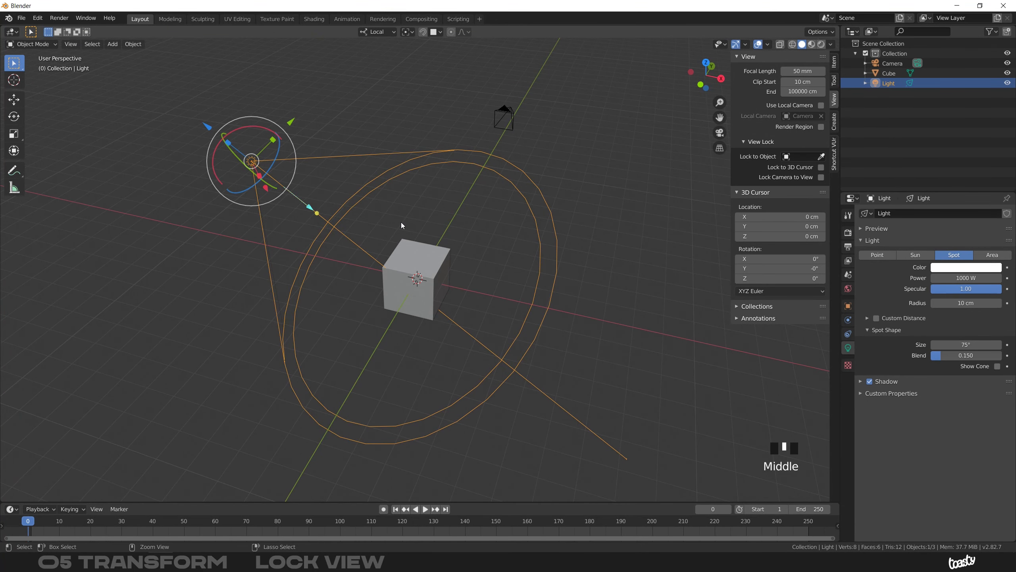
Step: Make the spot light the active camera and bring it closer to the cube with Lock Camera to View enabled
{"action": "key", "text": "ctrl+KP_0"}
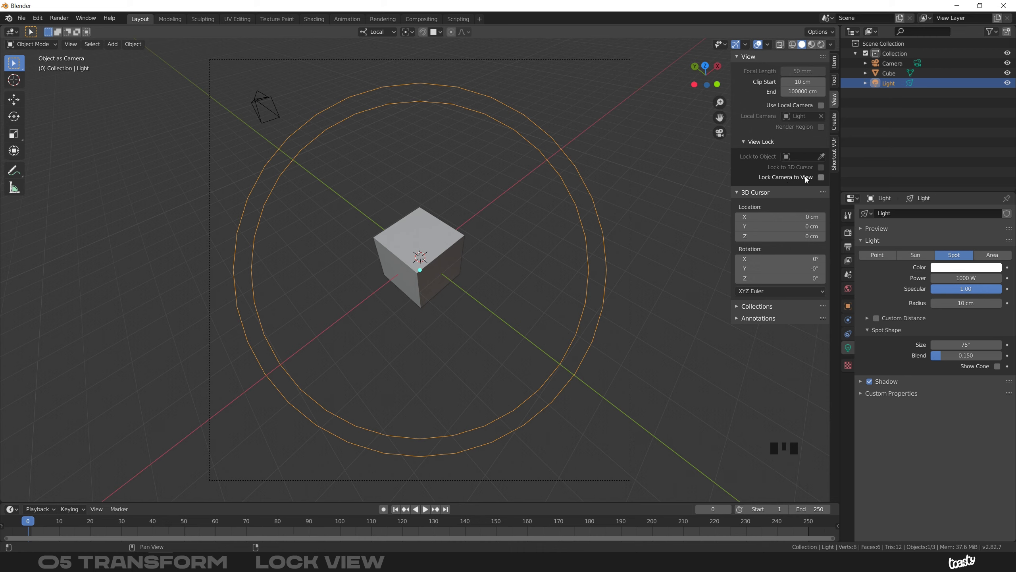
{"action": "left_click", "coordinate": [821, 178]}
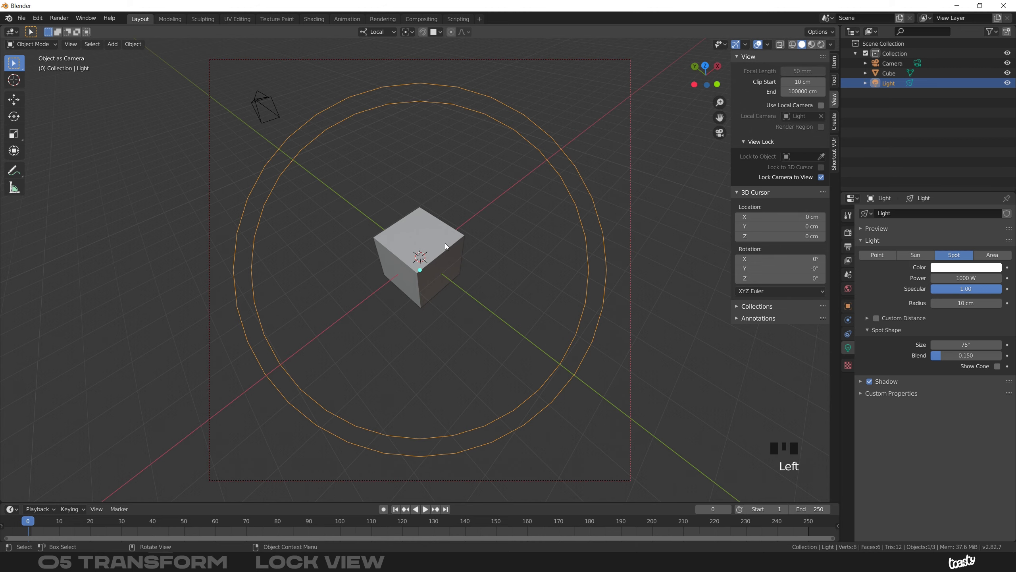
{"action": "mouse_move", "coordinate": [438, 250]}
{"action": "middle_mouse_down", "text": "shift"}
{"action": "mouse_move", "coordinate": [432, 243]}
{"action": "mouse_move", "coordinate": [441, 249]}
{"action": "mouse_move", "coordinate": [435, 265]}
{"action": "mouse_move", "coordinate": [436, 239]}
{"action": "mouse_move", "coordinate": [445, 247]}
{"action": "mouse_move", "coordinate": [429, 271]}
{"action": "mouse_move", "coordinate": [433, 249]}
{"action": "middle_mouse_up", "text": "shift"}
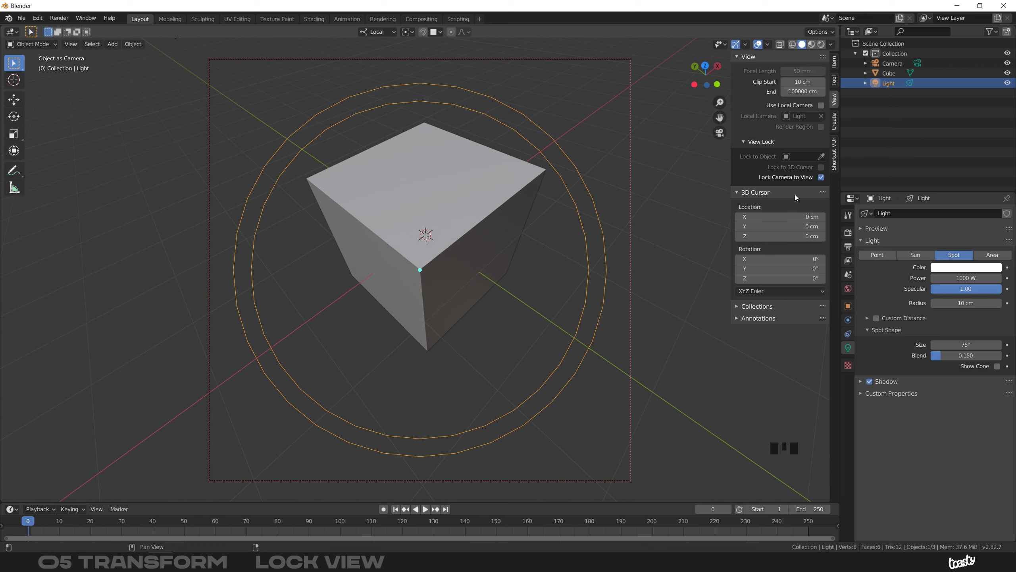
Step: Turn off Lock Camera to View, inspect the light's placement from outside, and return to the light's view
{"action": "left_click", "coordinate": [821, 178]}
{"action": "middle_click_drag", "start_coordinate": [435, 199], "coordinate": [413, 234]}
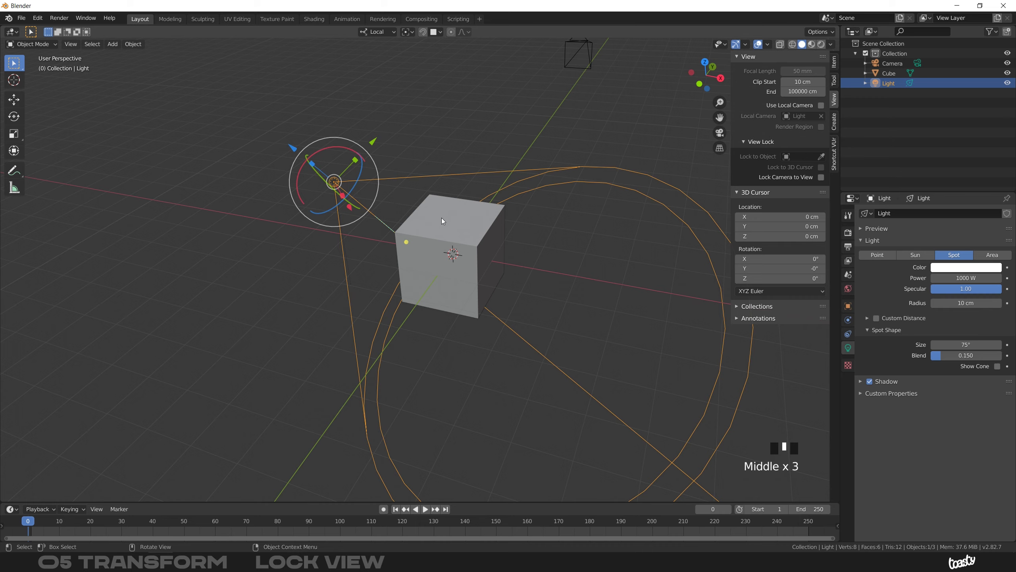
{"action": "key", "text": "KP_0"}
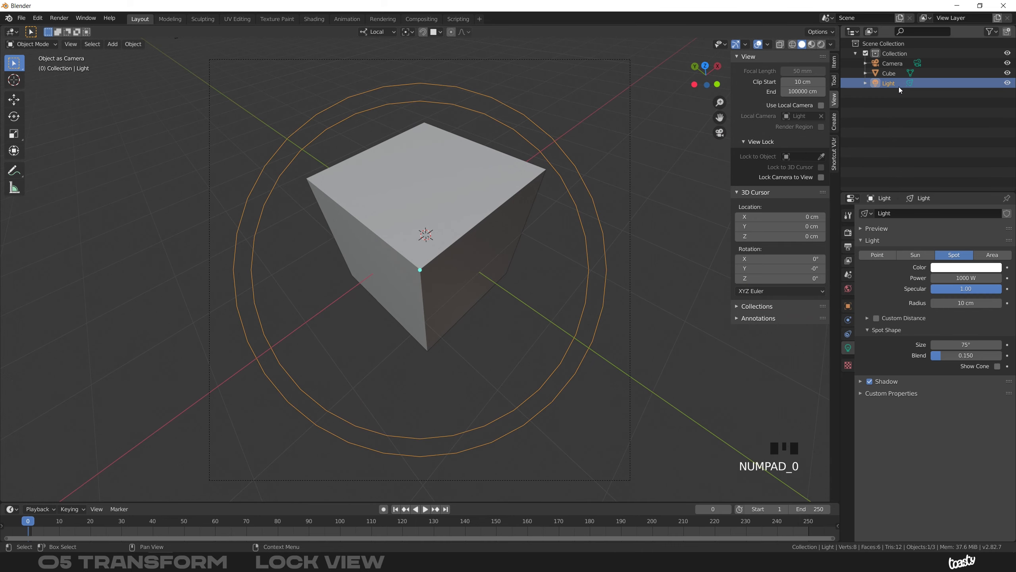
Step: Re-aim the spot light at the cube's +X side with Lock Camera to View enabled, and turn the lock off
{"action": "left_click", "coordinate": [821, 177]}
{"action": "middle_click_drag", "start_coordinate": [437, 180], "coordinate": [381, 210]}
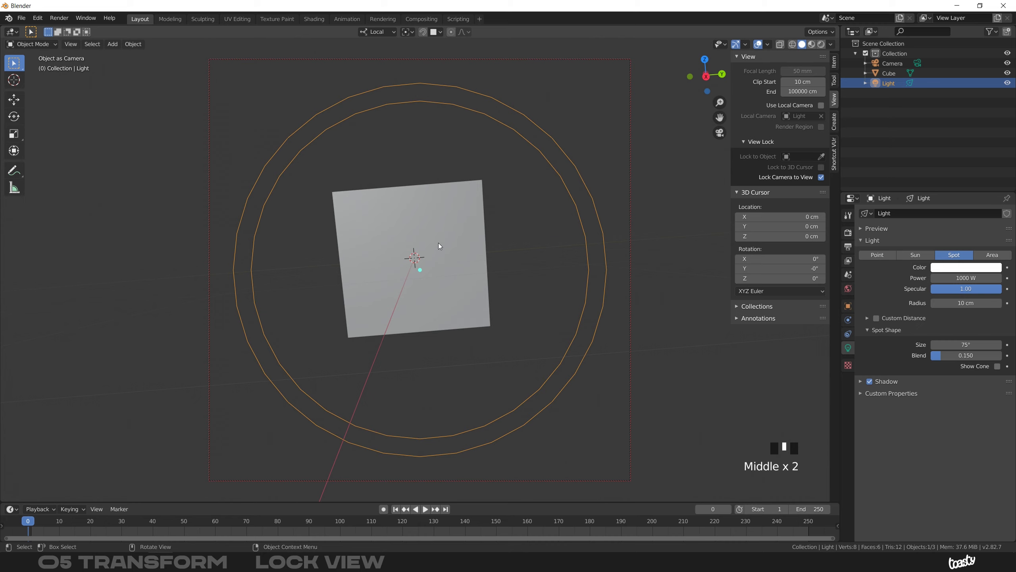
{"action": "left_click", "coordinate": [821, 177]}
{"action": "middle_click_drag", "start_coordinate": [359, 212], "coordinate": [402, 232]}
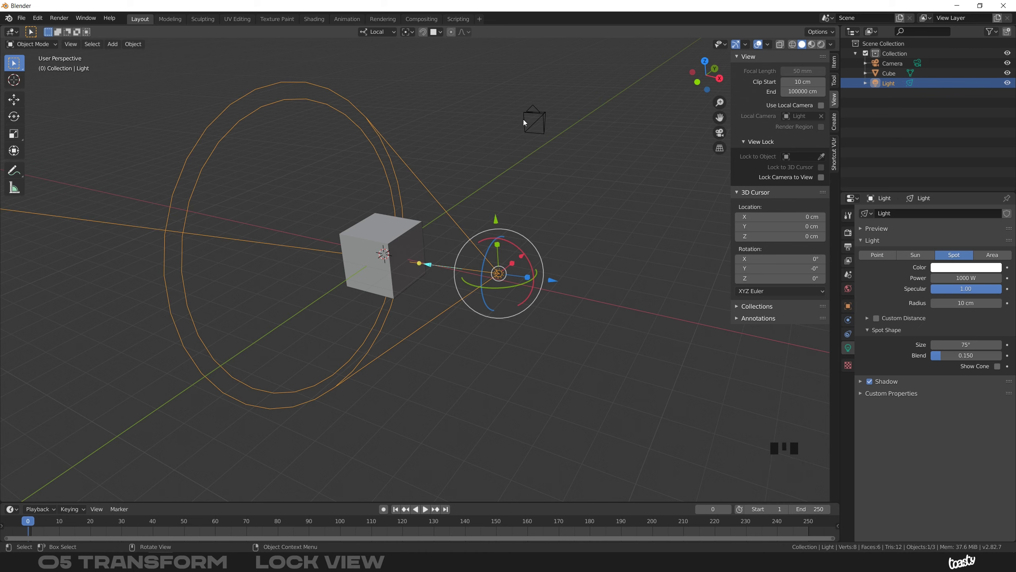
Step: Select the Camera object and set it as the active camera in place of the spot light
{"action": "left_click", "coordinate": [551, 100]}
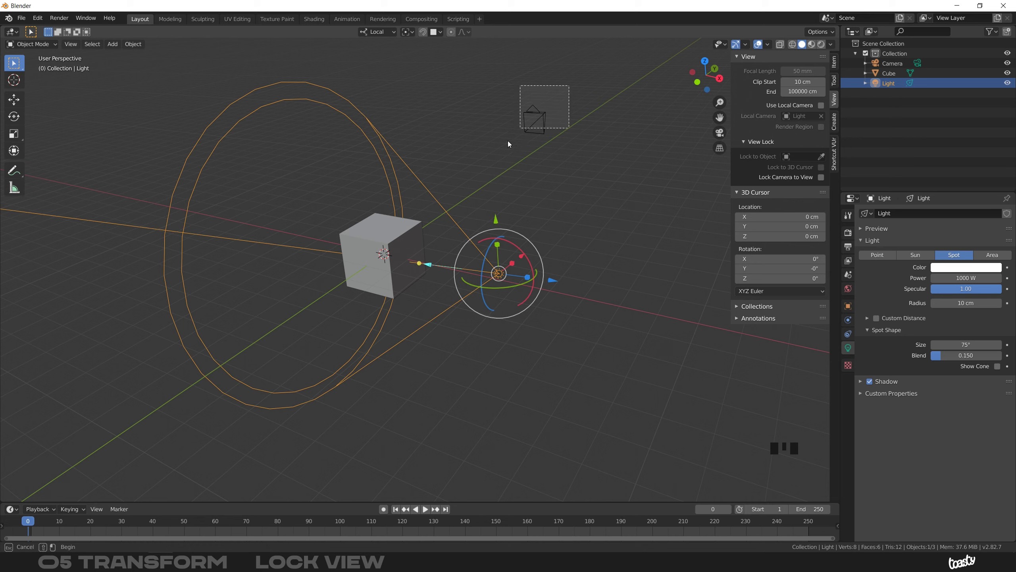
{"action": "left_click", "coordinate": [486, 180]}
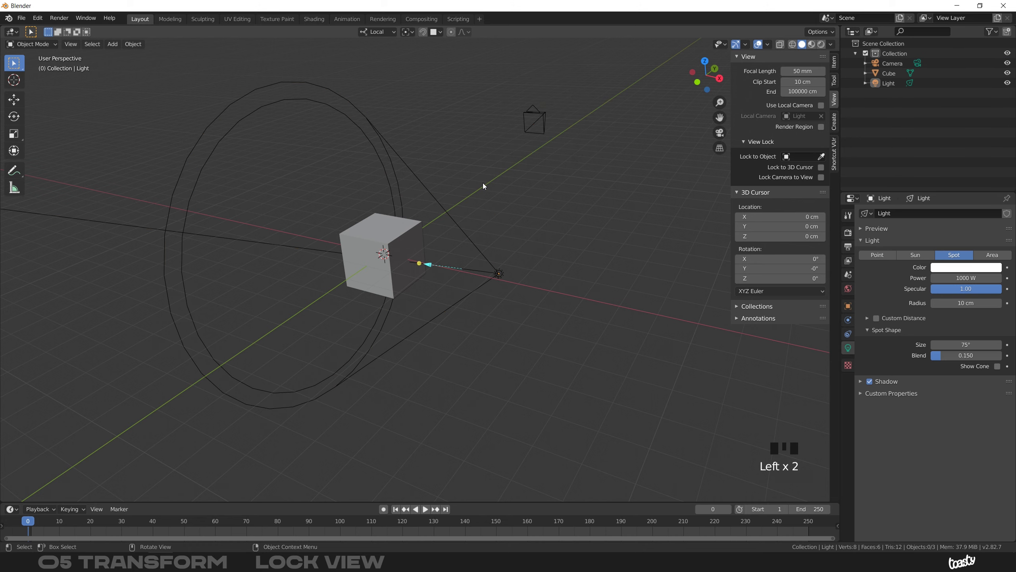
{"action": "key", "text": "KP_0"}
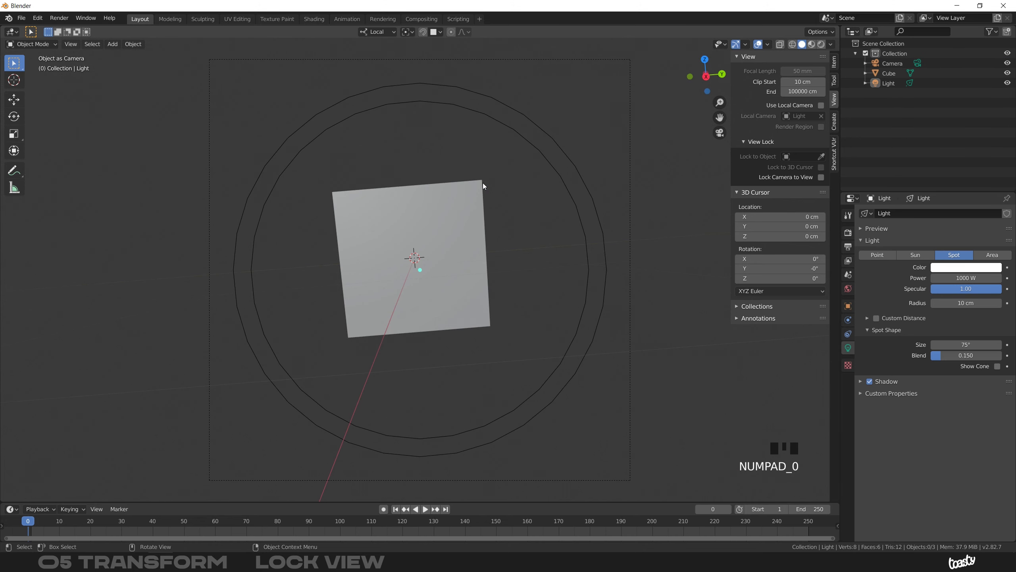
{"action": "key", "text": "KP_0"}
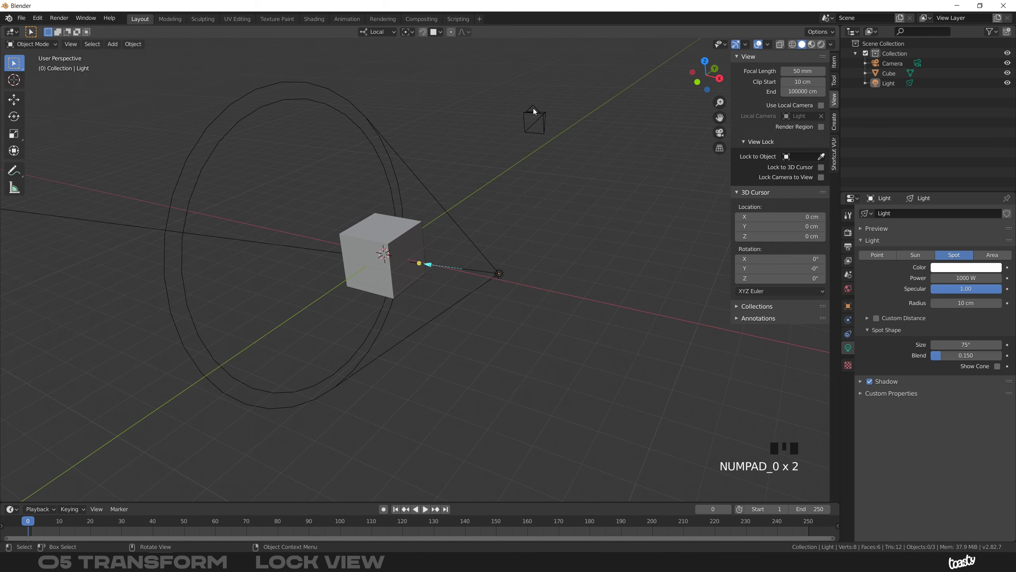
{"action": "left_click", "coordinate": [534, 114]}
{"action": "left_click", "coordinate": [534, 114]}
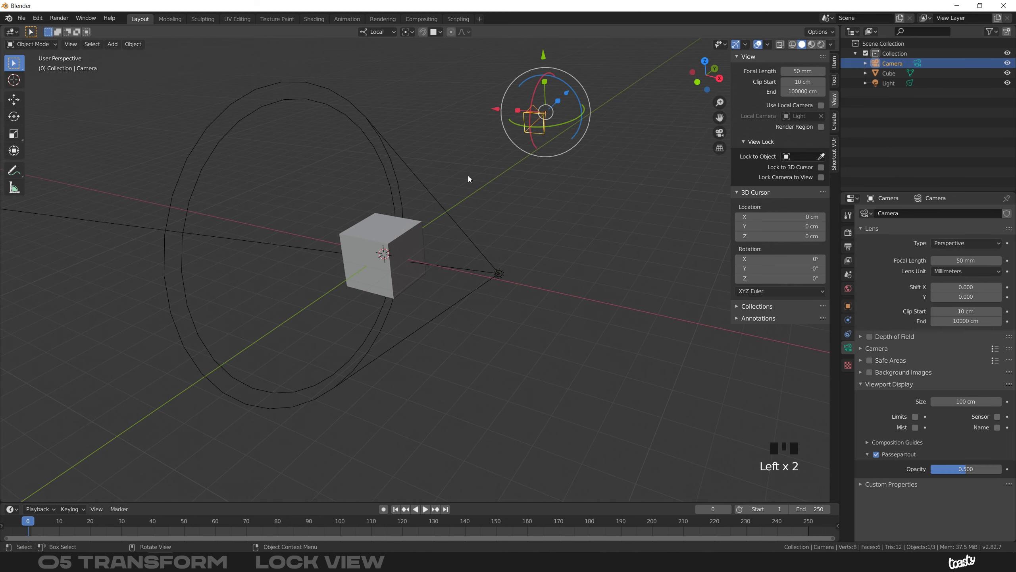
{"action": "key", "text": "ctrl+KP_0"}
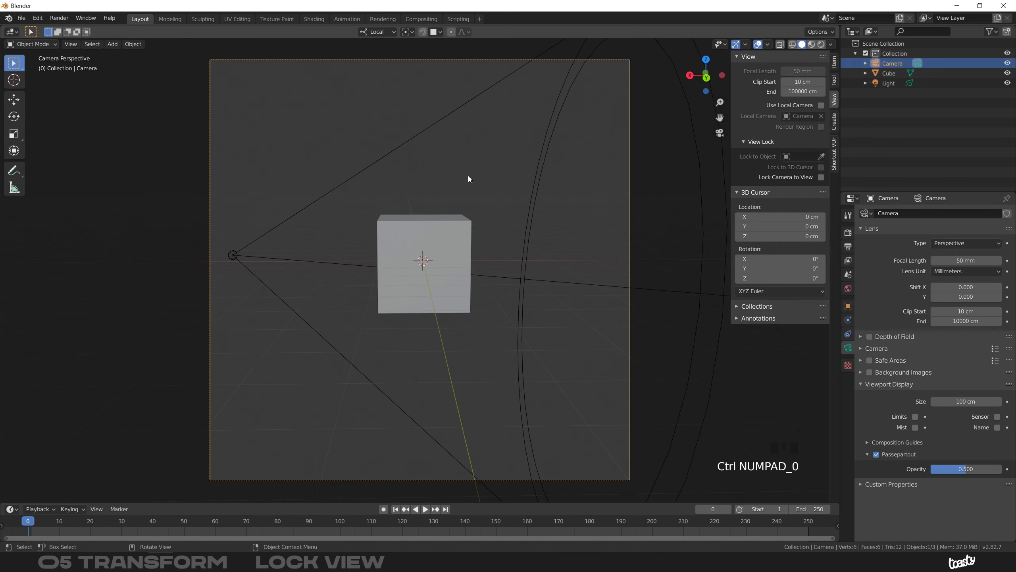
{"action": "left_click", "coordinate": [74, 45]}
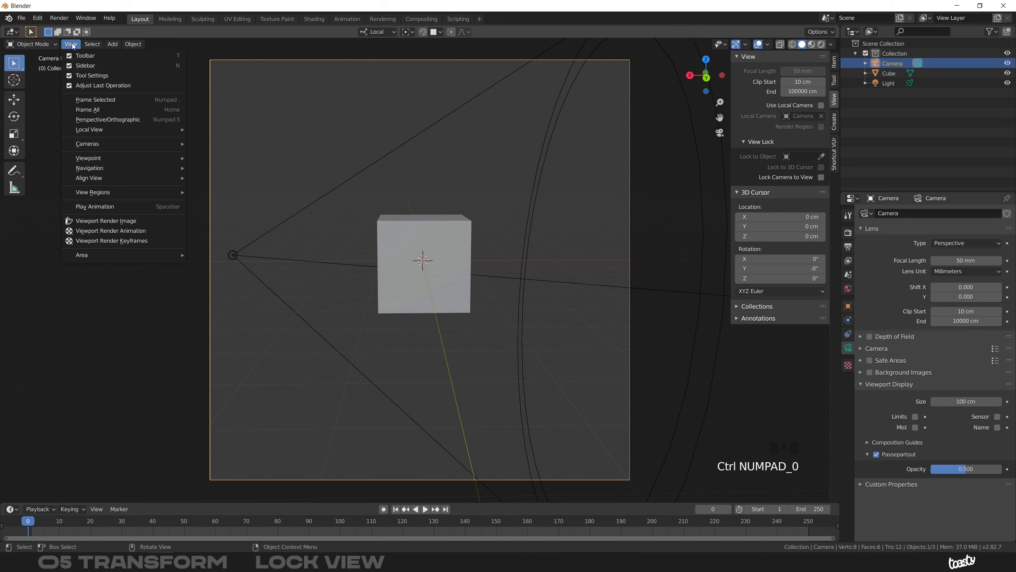
{"action": "mouse_move", "coordinate": [86, 143]}
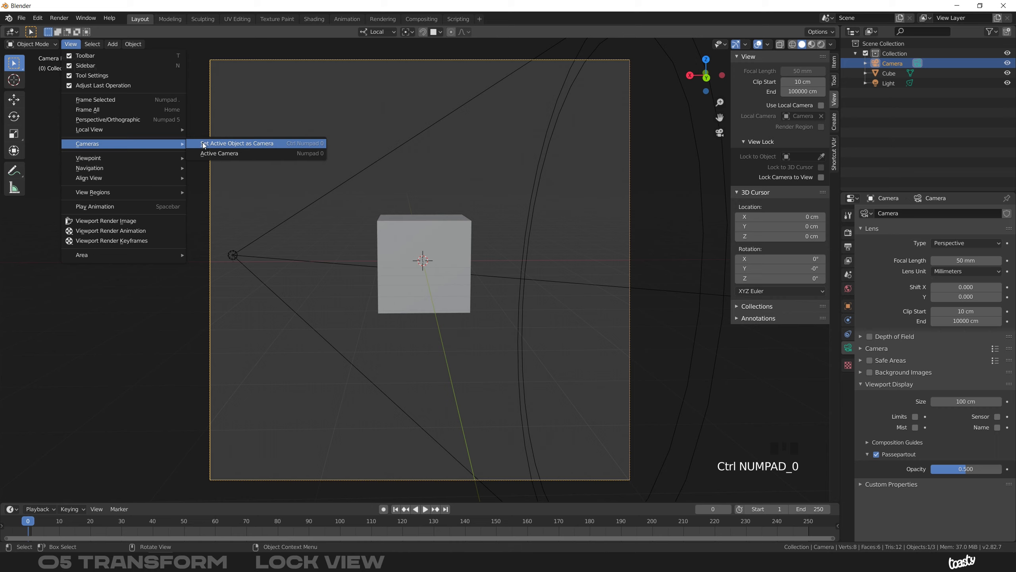
{"action": "left_click", "coordinate": [253, 143]}
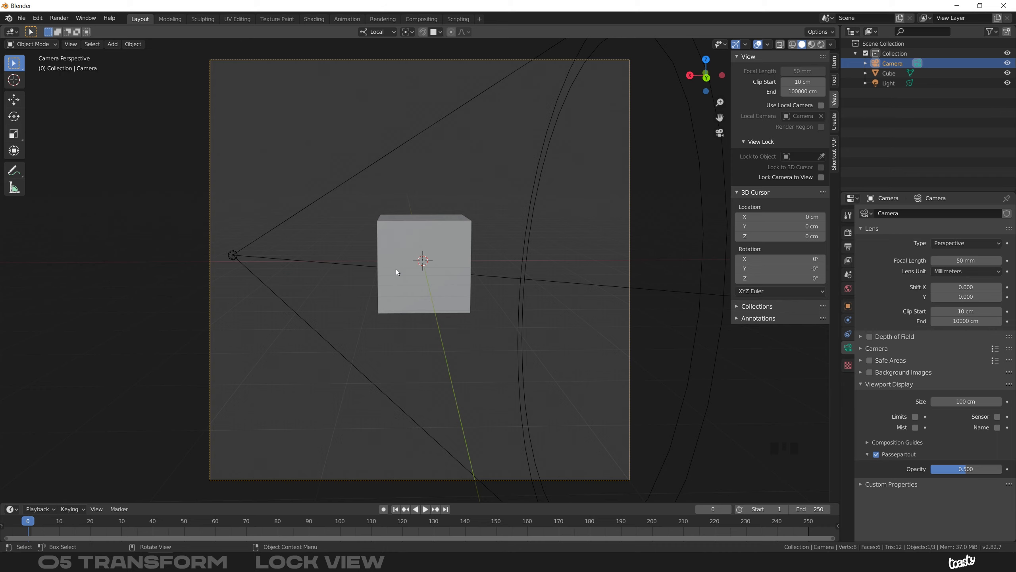
Step: Leave the camera view, select the spot light and delete it from the scene
{"action": "middle_click_drag", "start_coordinate": [405, 222], "coordinate": [297, 255]}
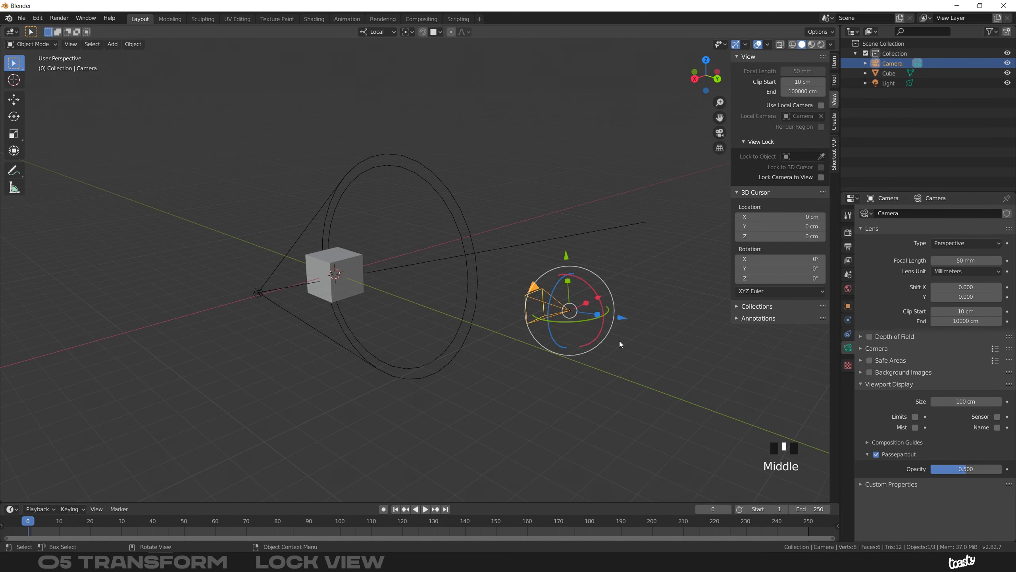
{"action": "middle_click_drag", "start_coordinate": [334, 266], "coordinate": [289, 276], "text": "ctrl"}
{"action": "middle_click_drag", "start_coordinate": [289, 276], "coordinate": [366, 282], "text": "shift"}
{"action": "left_click", "coordinate": [300, 283]}
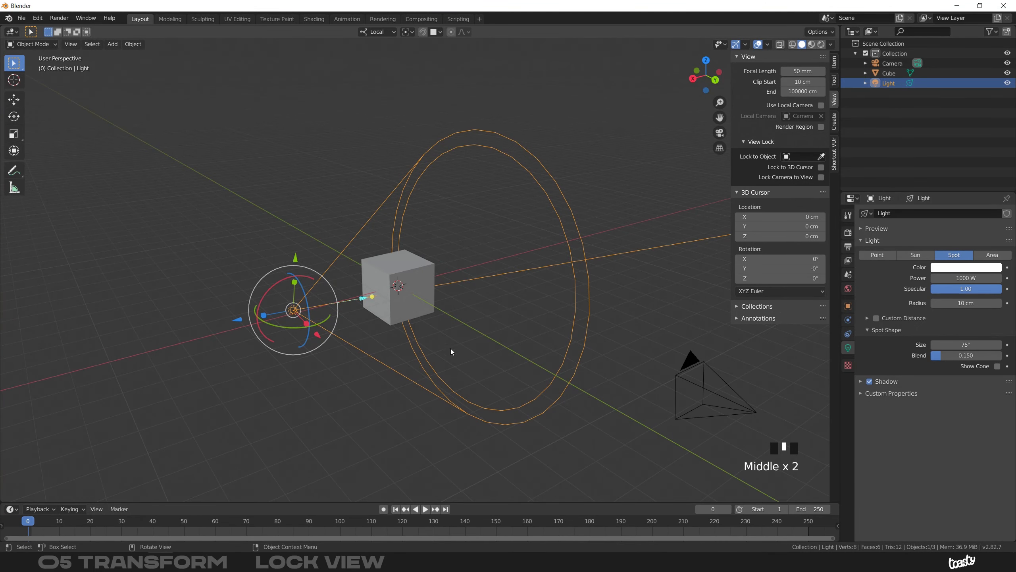
{"action": "middle_click_drag", "start_coordinate": [398, 259], "coordinate": [422, 272]}
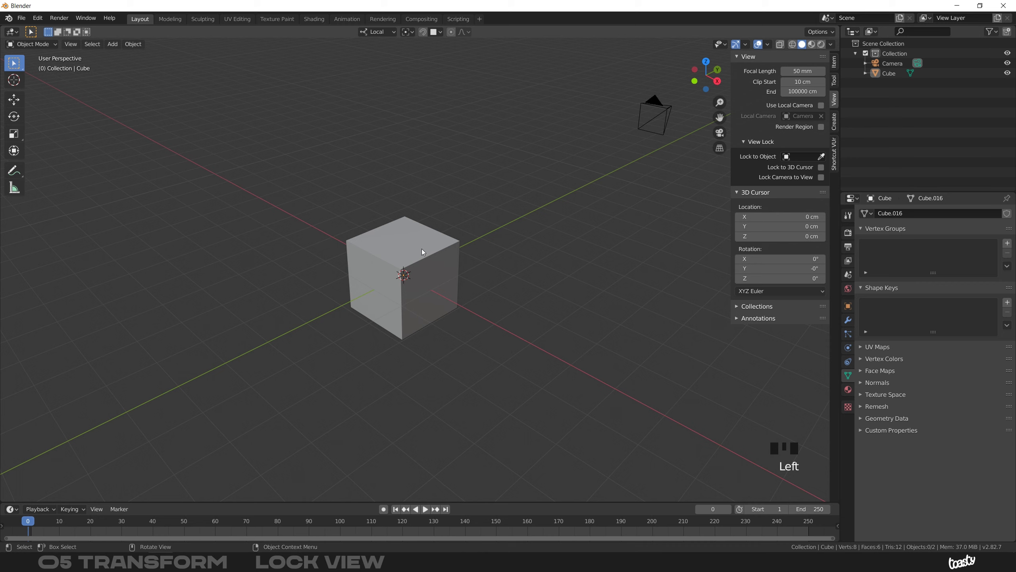
Step: Review the available transform orientations and try moving, rotating and scaling the cube
{"action": "left_click", "coordinate": [368, 32]}
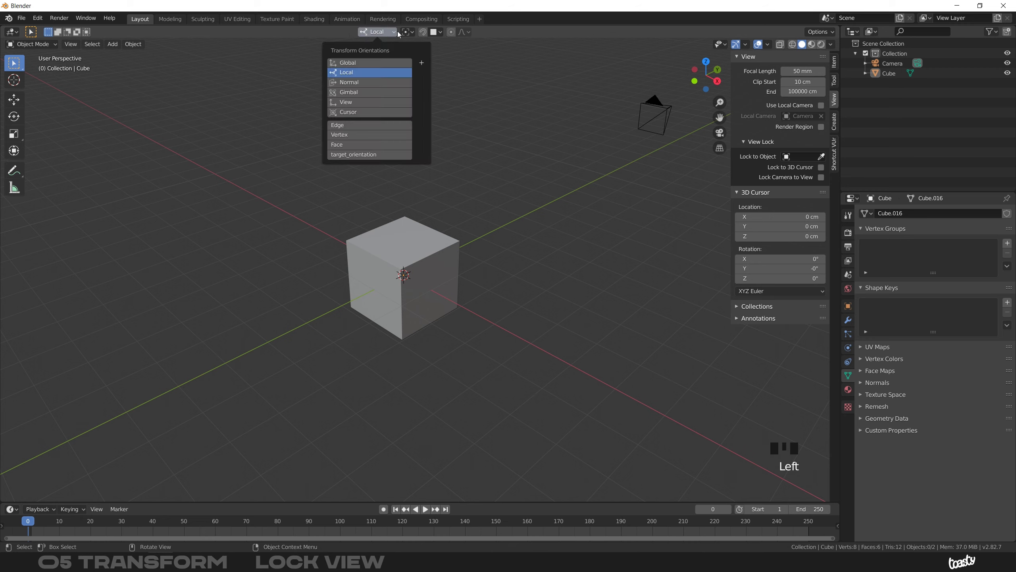
{"action": "left_click", "coordinate": [376, 30]}
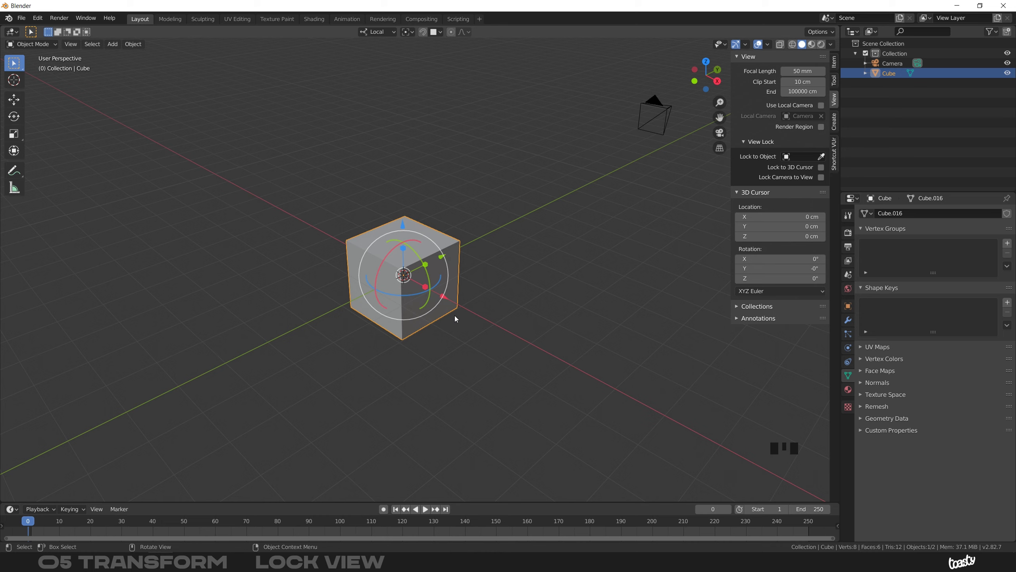
{"action": "key", "text": "g"}
{"action": "key", "text": "r"}
{"action": "key", "text": "s"}
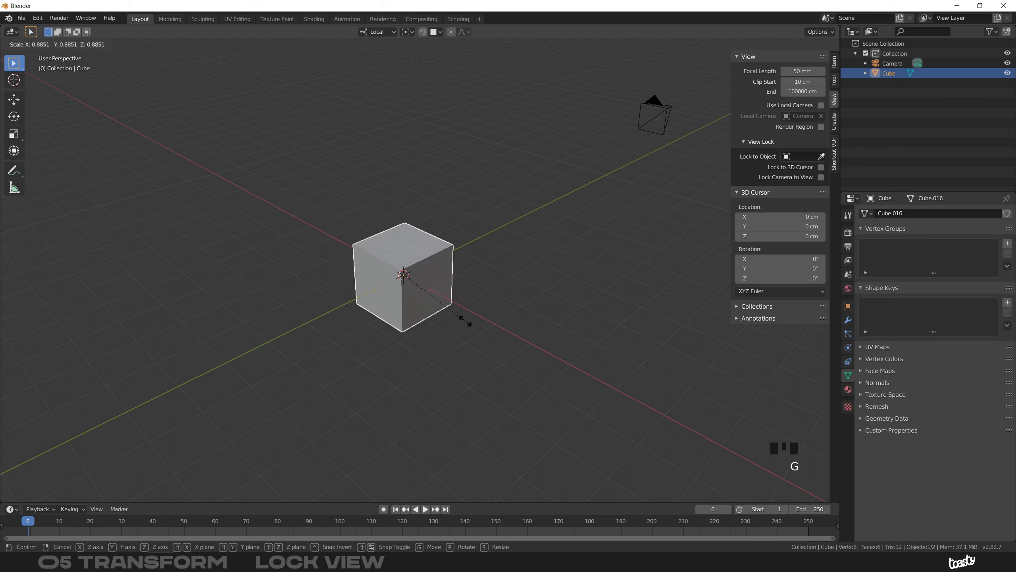
{"action": "right_click", "coordinate": [520, 305]}
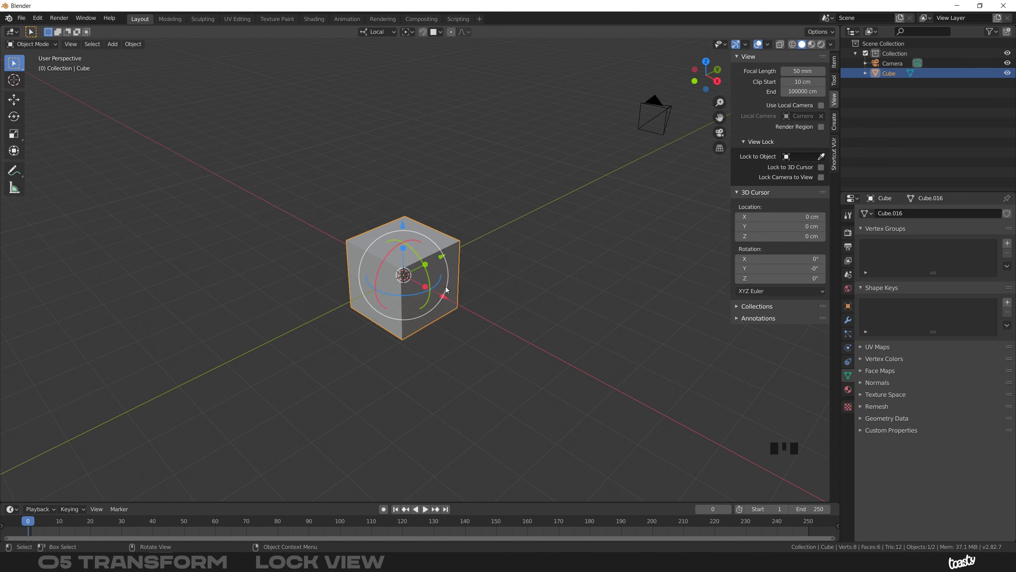
Step: Try moving the cube up its local Z axis and about 126 cm along its local X axis
{"action": "middle_click_drag", "start_coordinate": [428, 268], "coordinate": [436, 127]}
{"action": "middle_click_drag", "start_coordinate": [478, 216], "coordinate": [442, 245]}
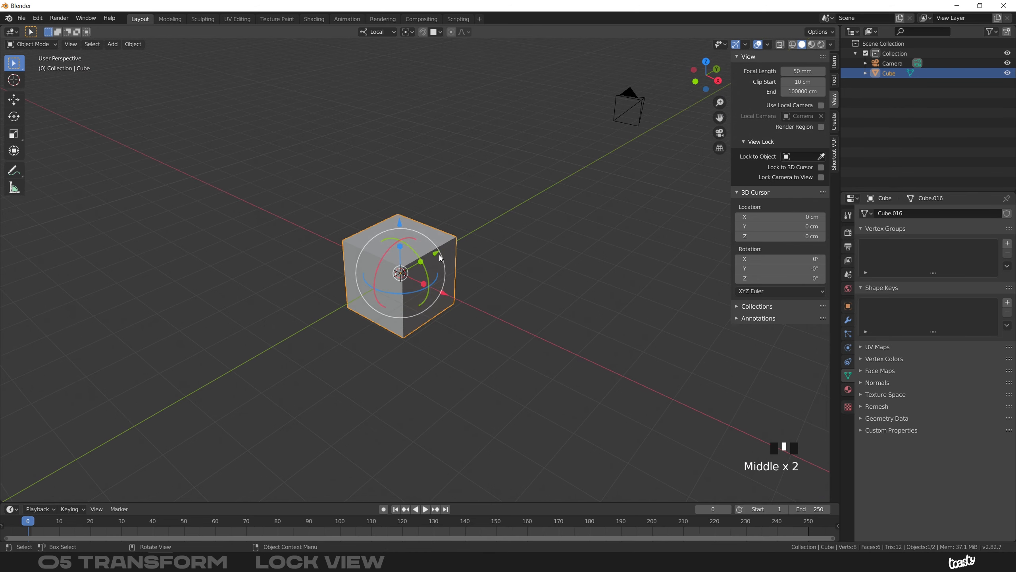
{"action": "left_click_drag", "start_coordinate": [399, 220], "coordinate": [416, 82]}
{"action": "left_click_drag", "start_coordinate": [440, 147], "coordinate": [564, 153]}
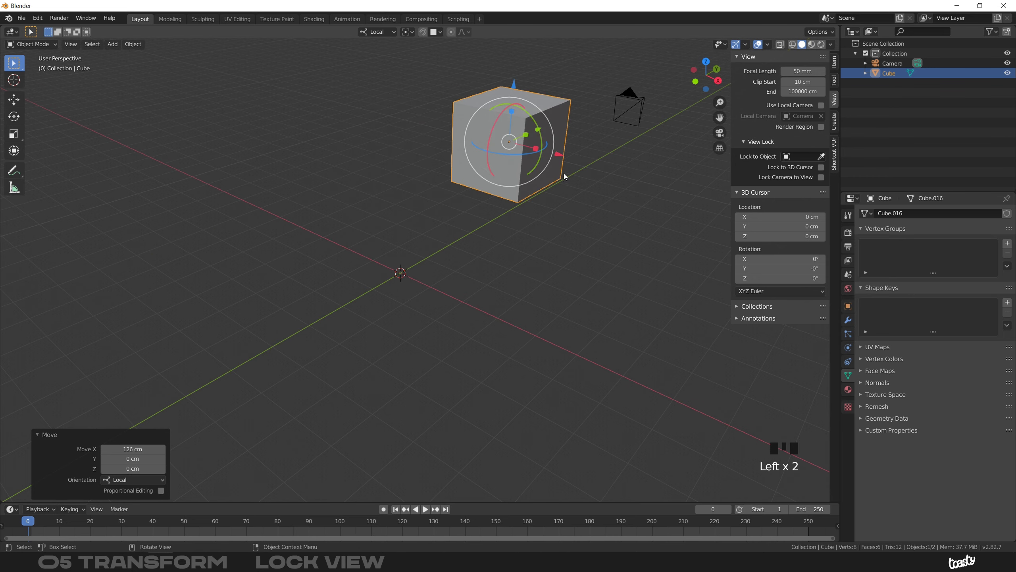
Step: Undo the cube's moves along its local axes
{"action": "key", "text": "ctrl+z"}
{"action": "key", "text": "ctrl+z"}
{"action": "key", "text": "ctrl+z"}
{"action": "key", "text": "ctrl+z"}
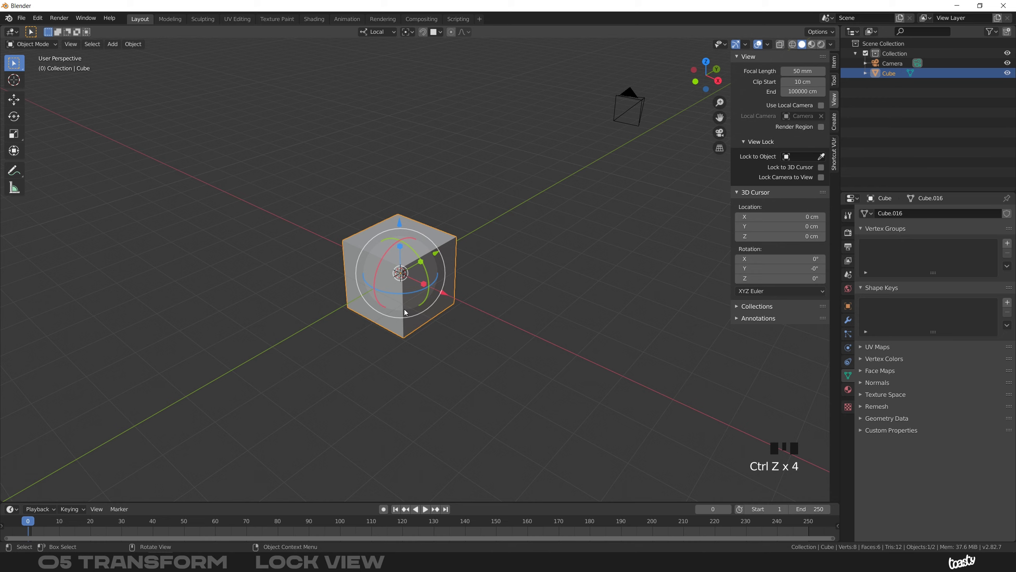